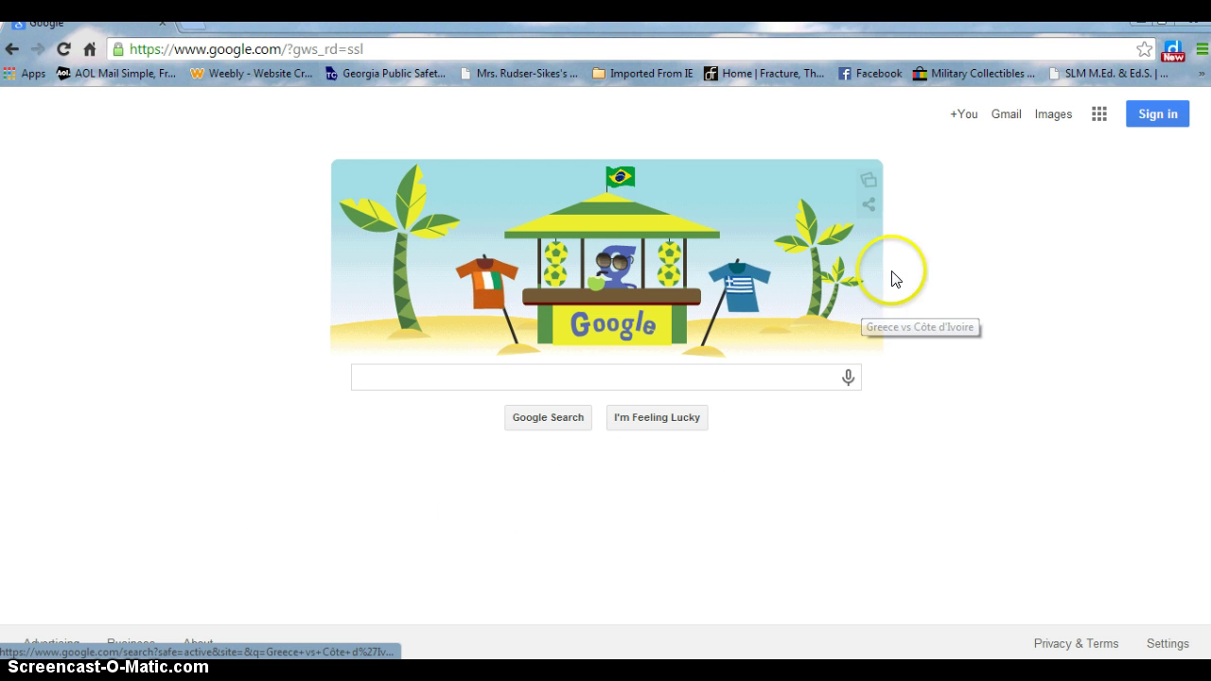
Step: Sign in to the personal Google account by choosing it and entering its password
{"action": "left_click", "coordinate": [1160, 113]}
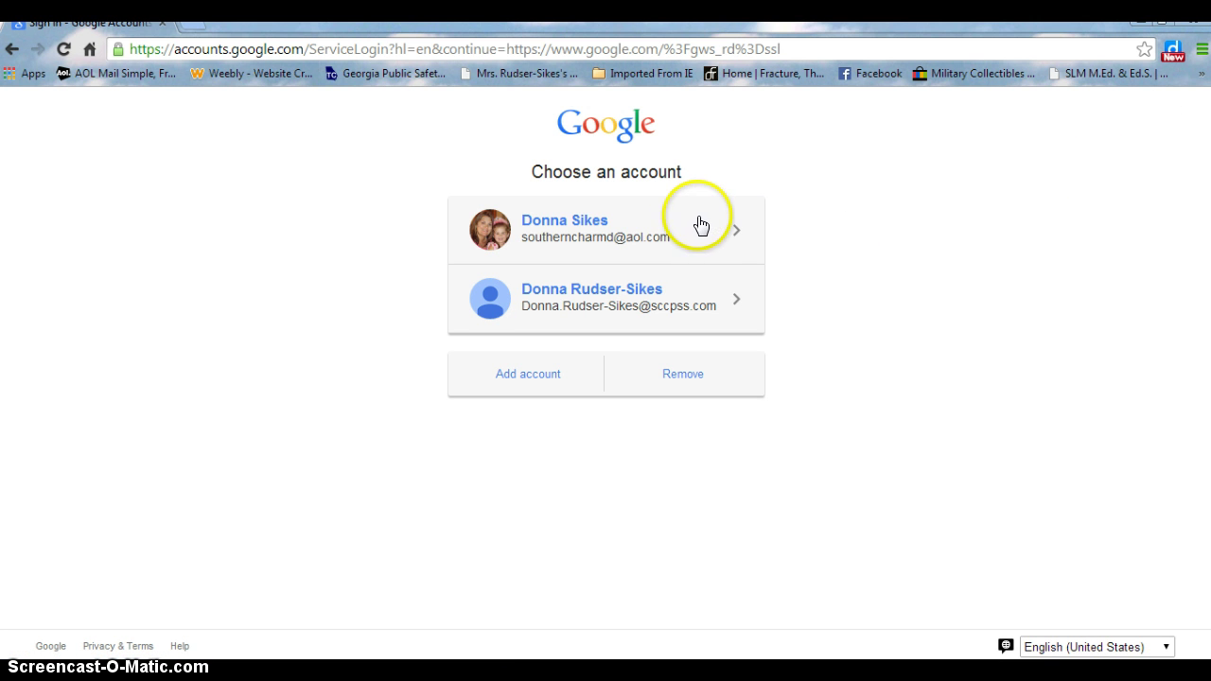
{"action": "left_click", "coordinate": [624, 224]}
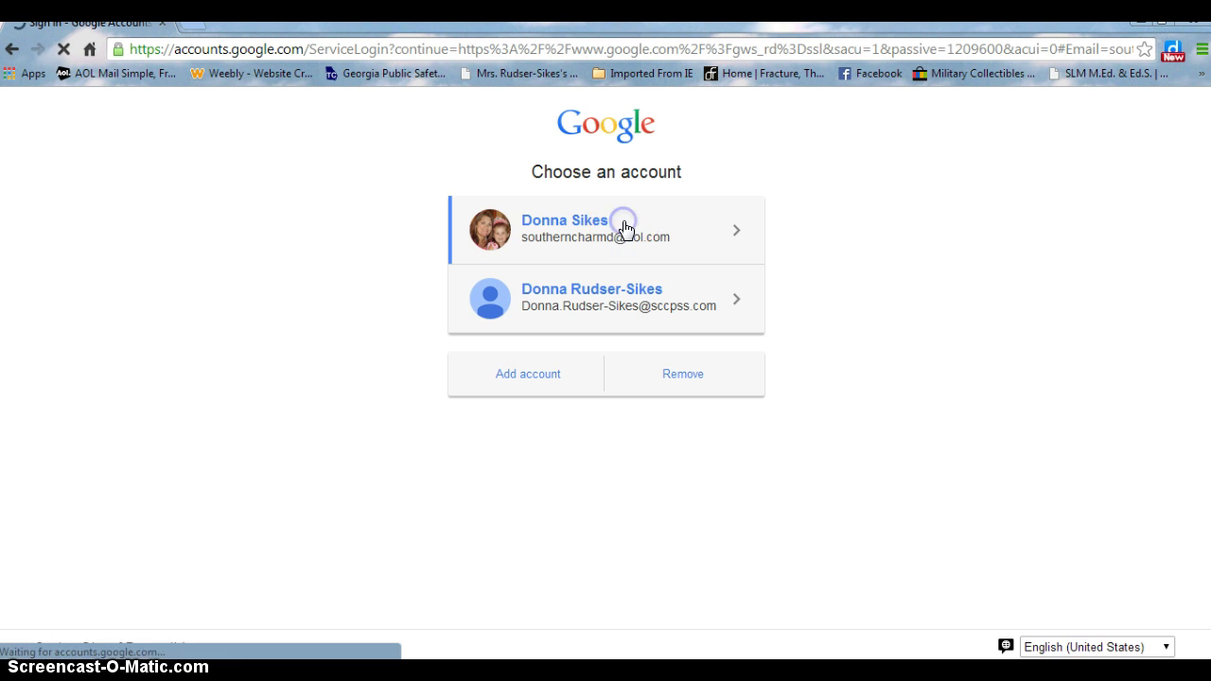
{"action": "left_click", "coordinate": [609, 346]}
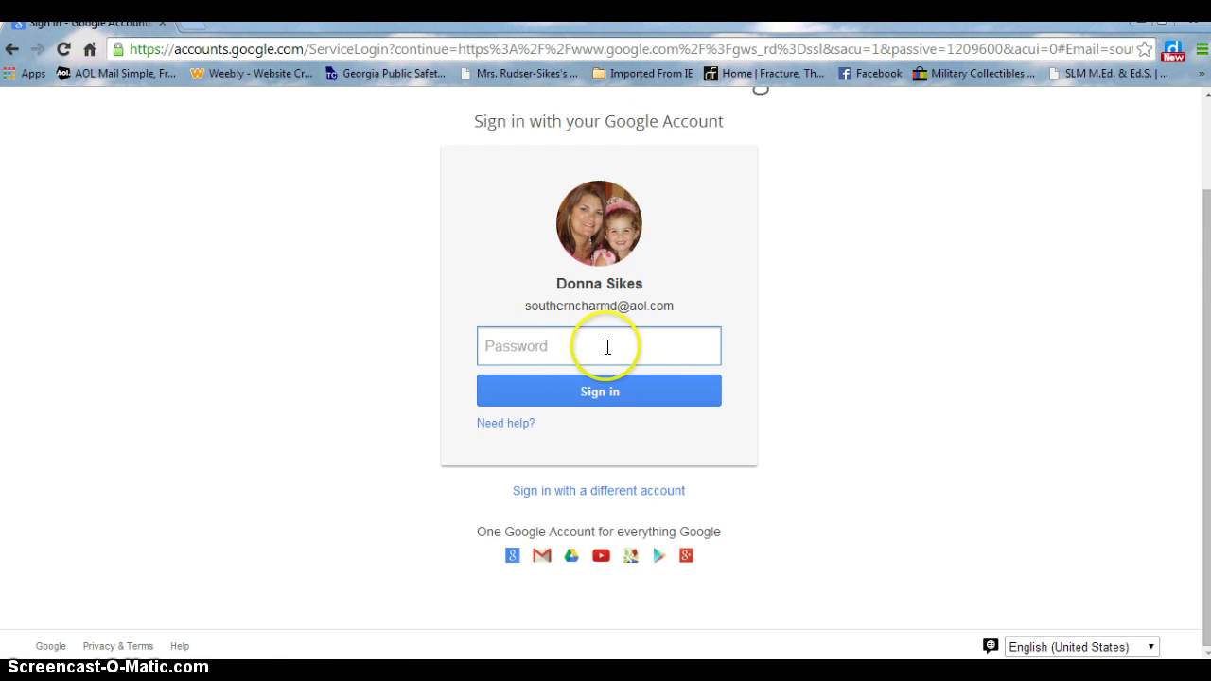
{"action": "type", "text": "••••••••"}
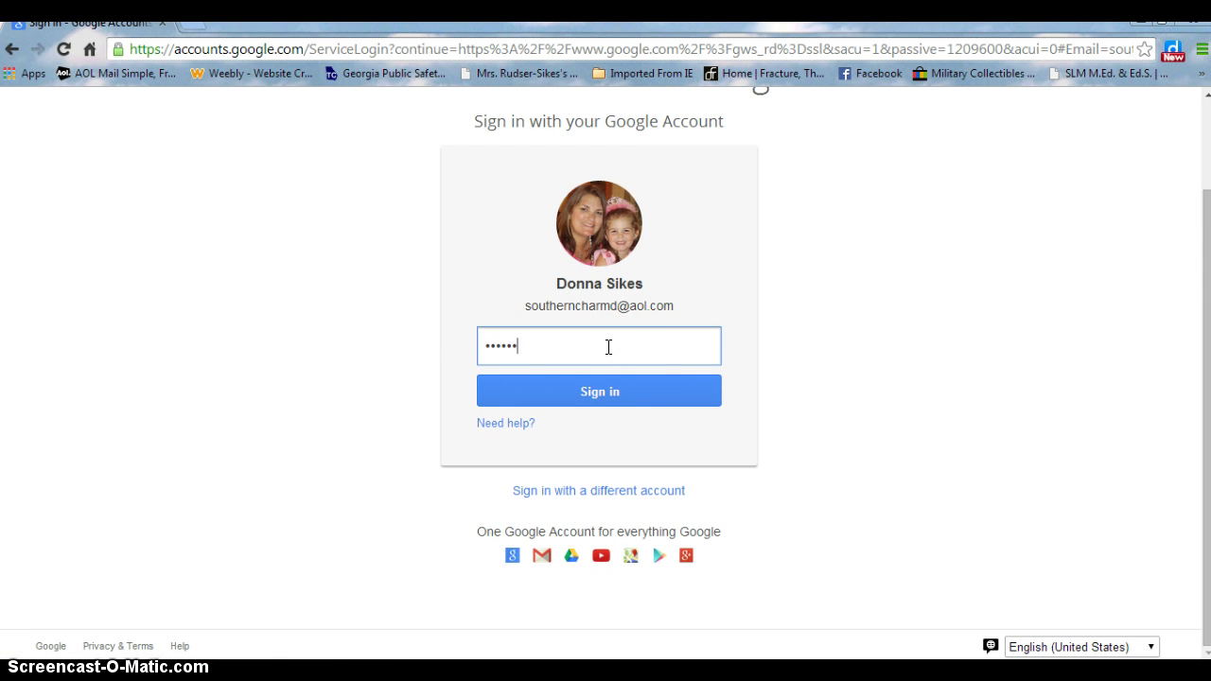
{"action": "left_click", "coordinate": [613, 394]}
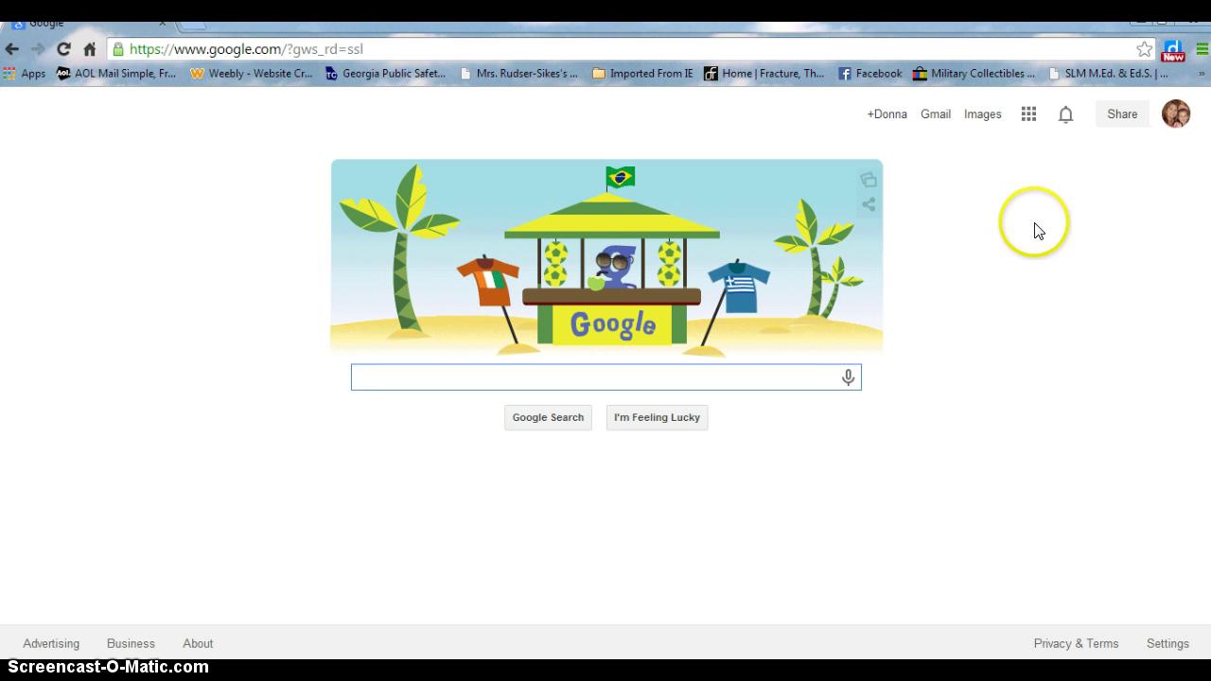
Step: Launch Google Drive from the Google apps grid
{"action": "left_click", "coordinate": [1029, 123]}
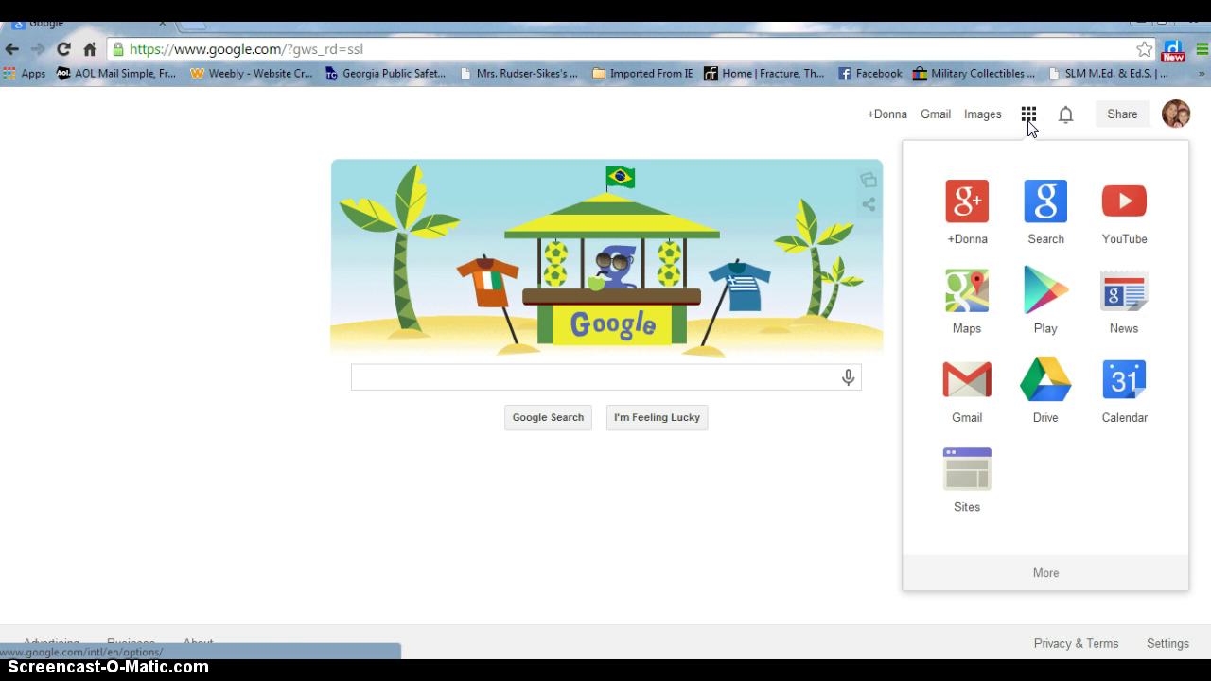
{"action": "scroll", "coordinate": [1031, 223], "scroll_direction": "down", "scroll_amount": 3}
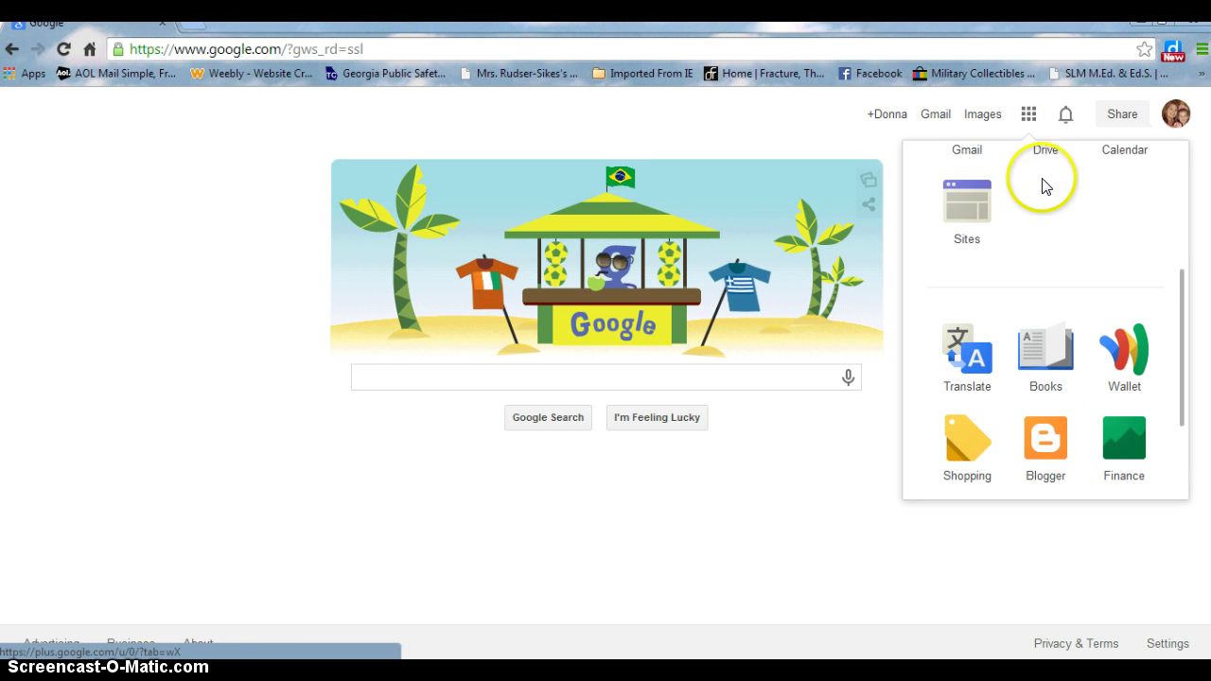
{"action": "left_click", "coordinate": [1031, 118]}
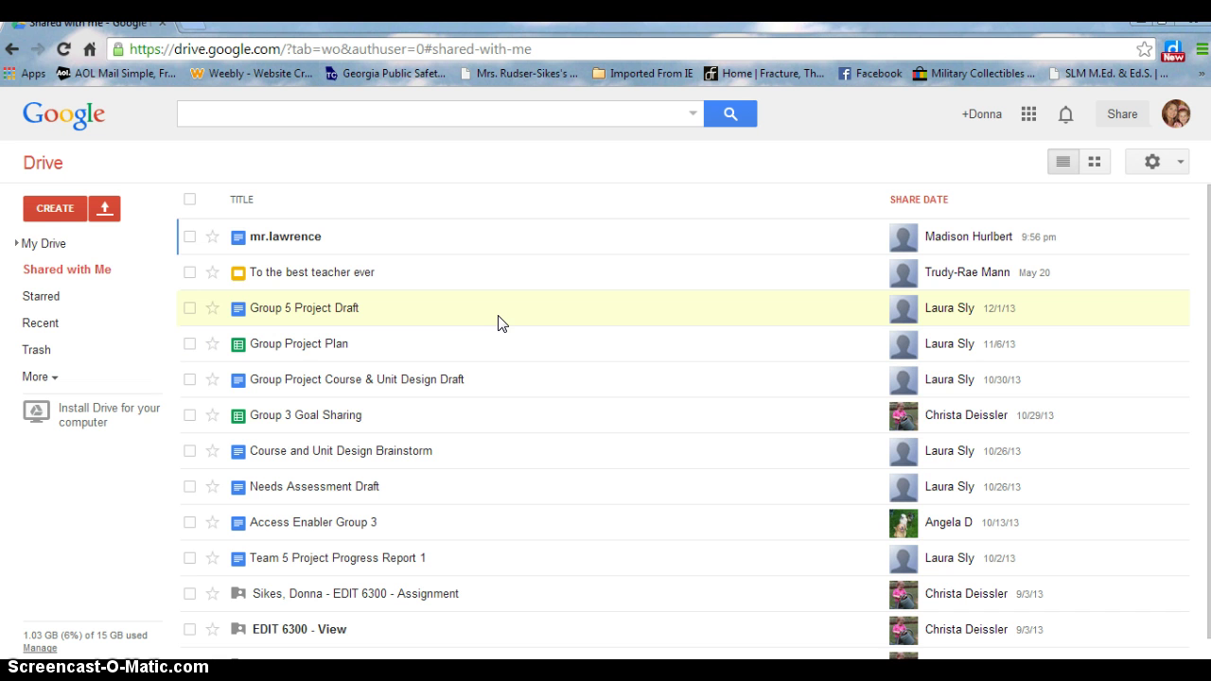
Step: Show My Drive, look over the CREATE file types, and enter the 6340 Spring 2014 folder
{"action": "left_click", "coordinate": [47, 246]}
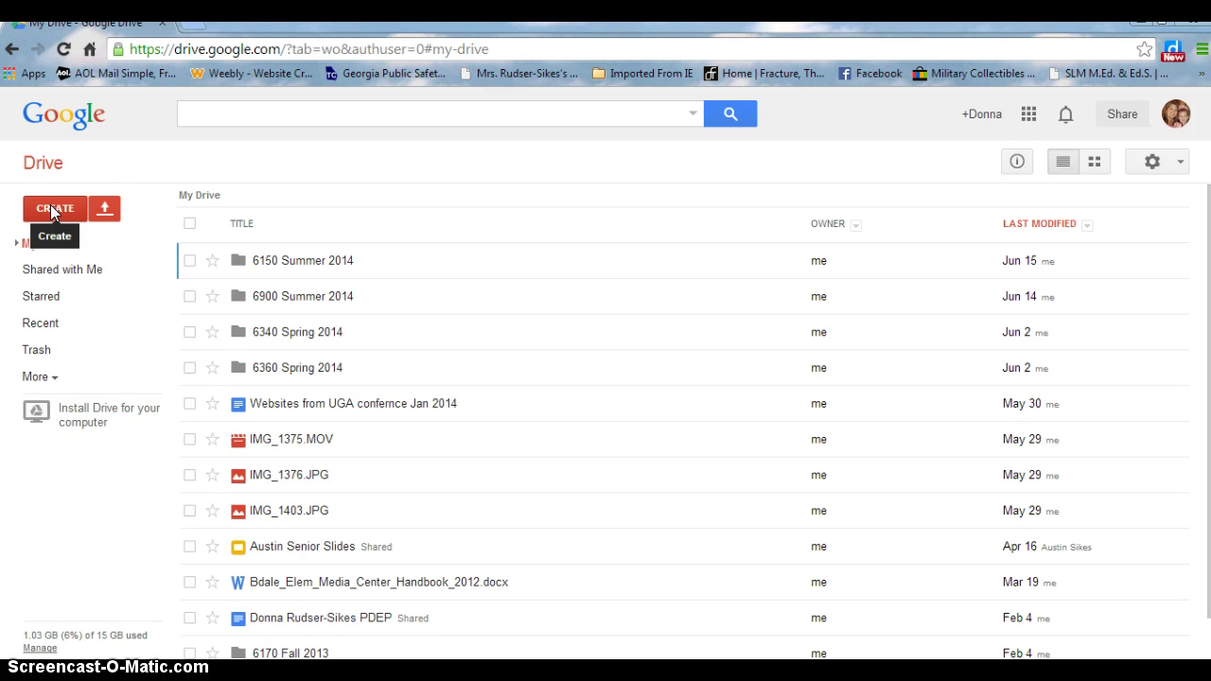
{"action": "left_click", "coordinate": [52, 208]}
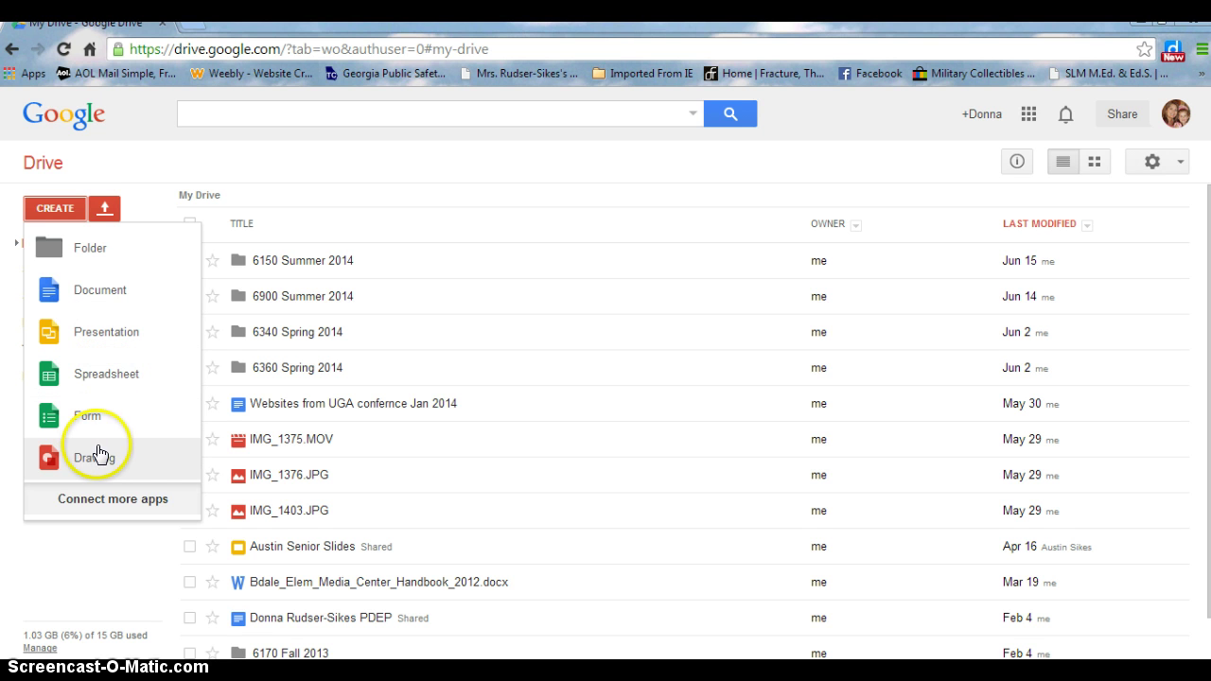
{"action": "left_click", "coordinate": [98, 579]}
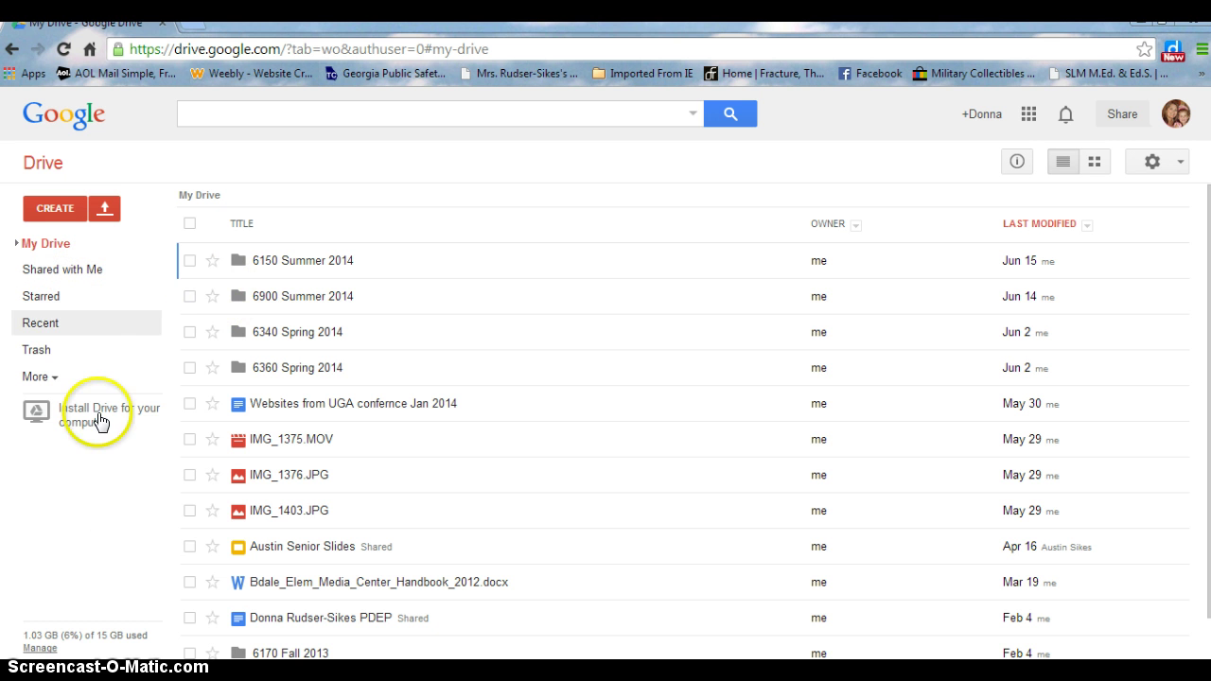
{"action": "left_click", "coordinate": [312, 331]}
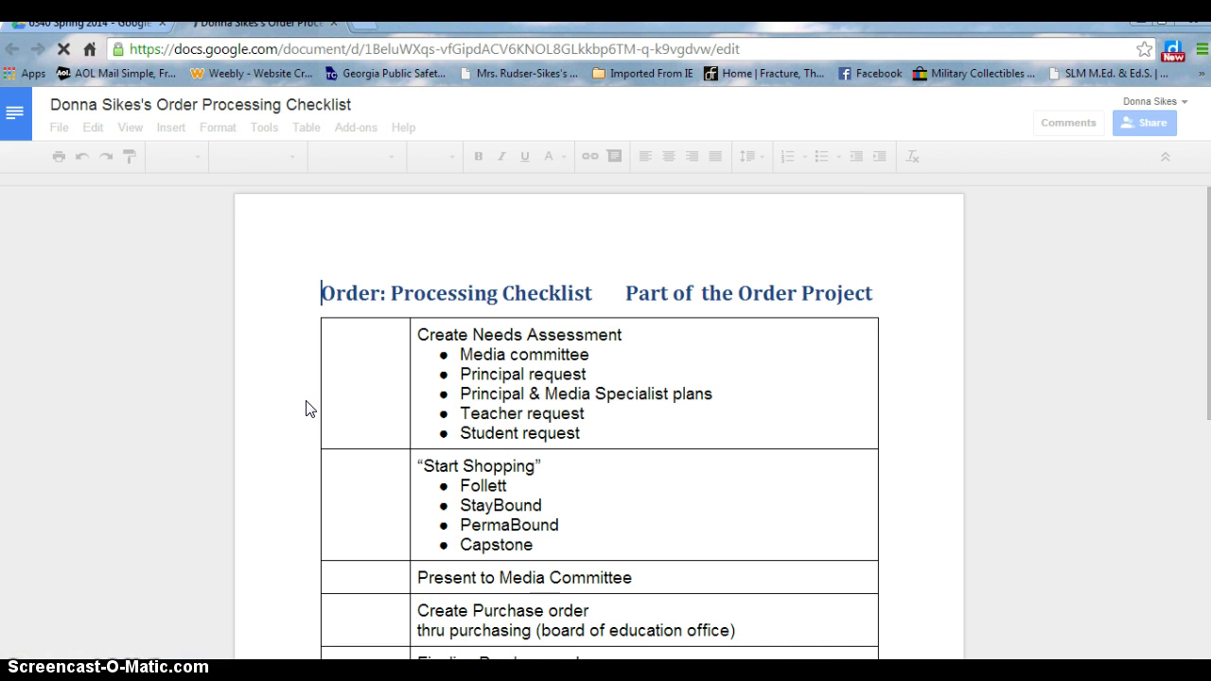
{"action": "left_click", "coordinate": [307, 402]}
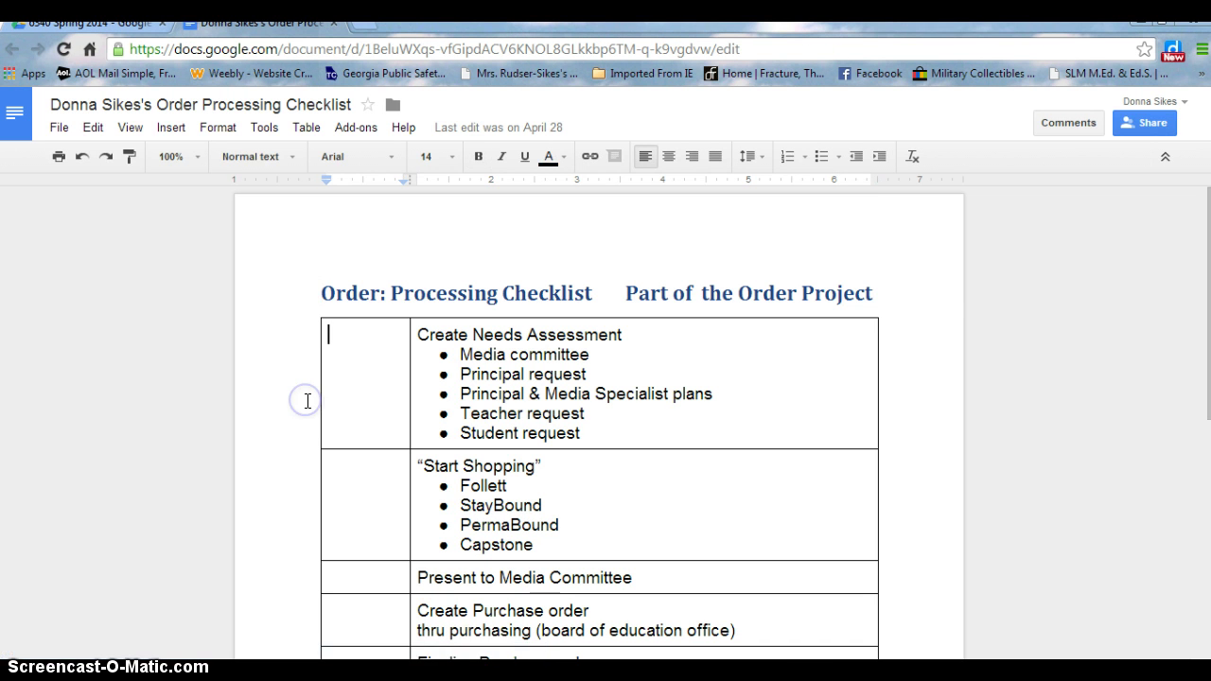
{"action": "left_click", "coordinate": [383, 419]}
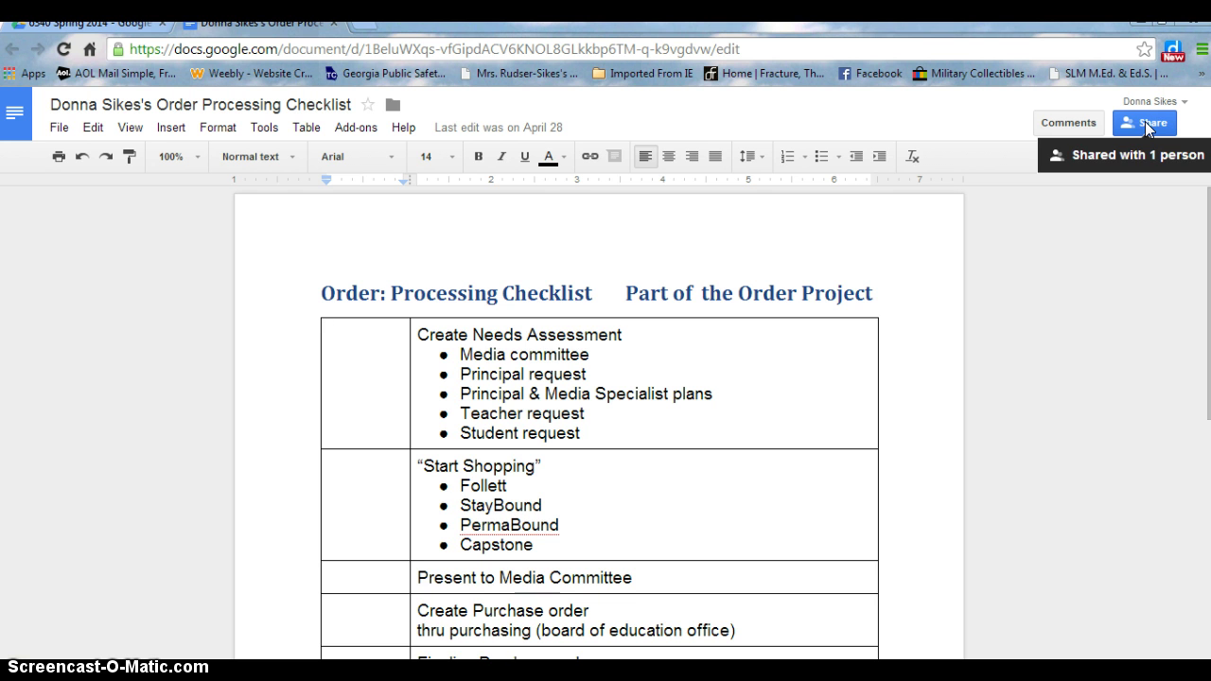
Step: In the Share dialog, keep the collaborator at Can edit and view the visibility options
{"action": "left_click", "coordinate": [1147, 129]}
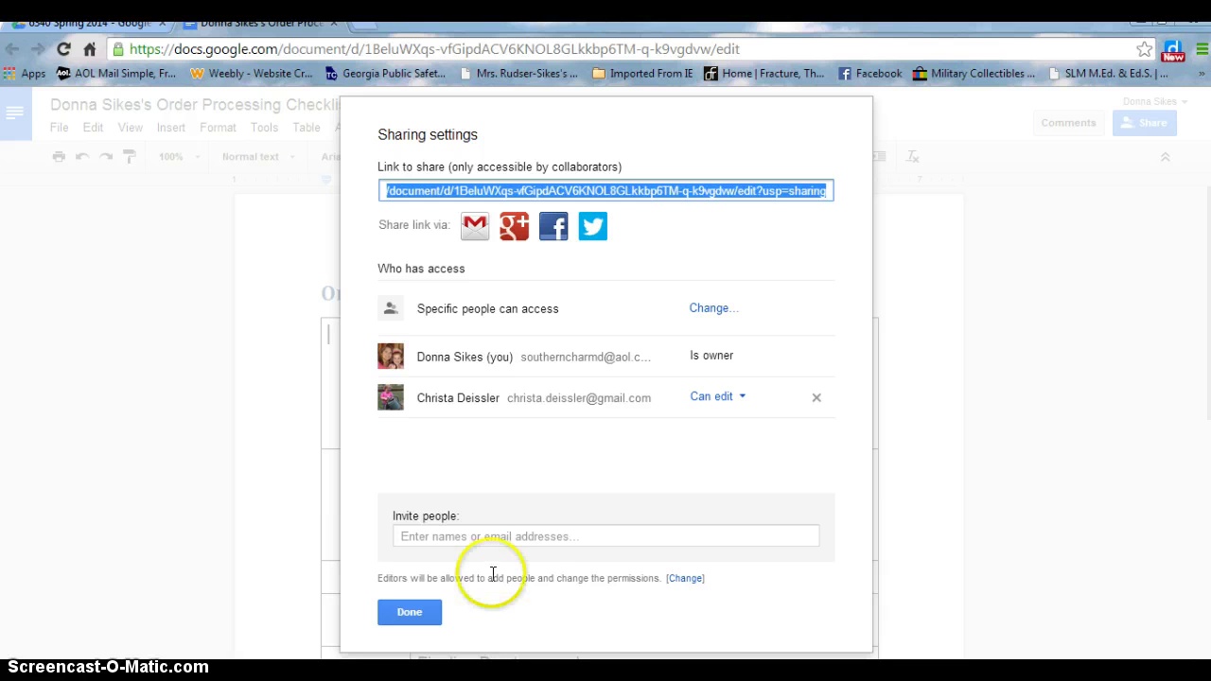
{"action": "left_click", "coordinate": [745, 403]}
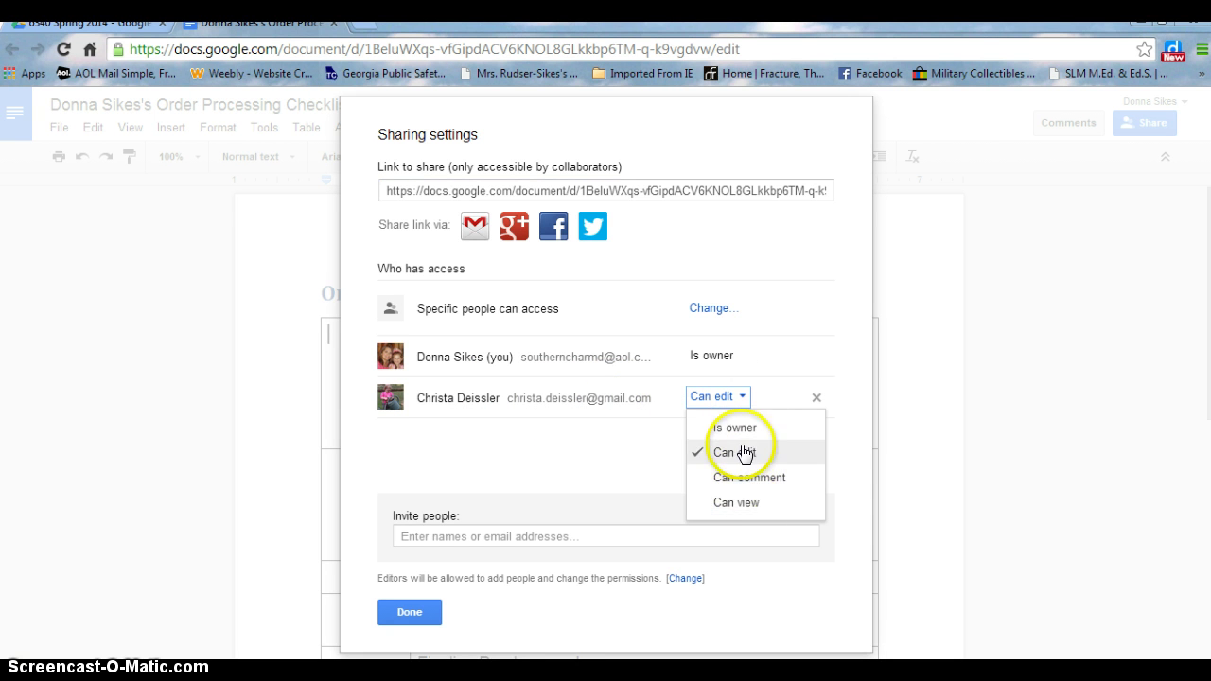
{"action": "left_click", "coordinate": [718, 367]}
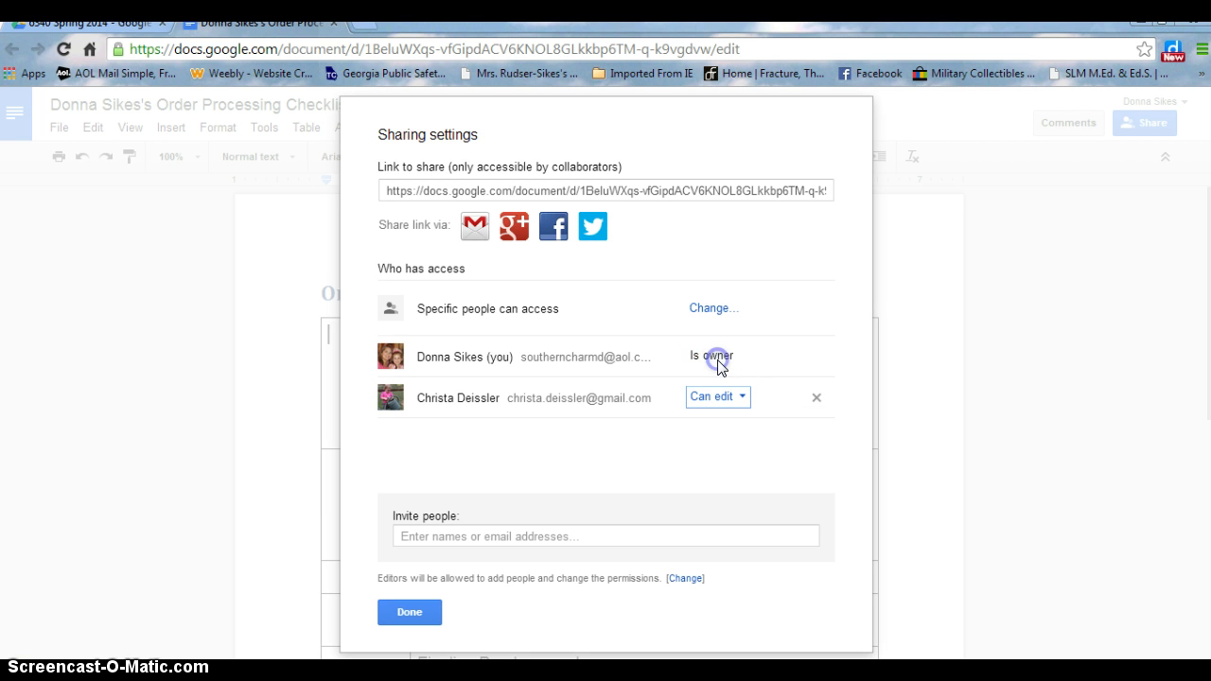
{"action": "left_click", "coordinate": [712, 311]}
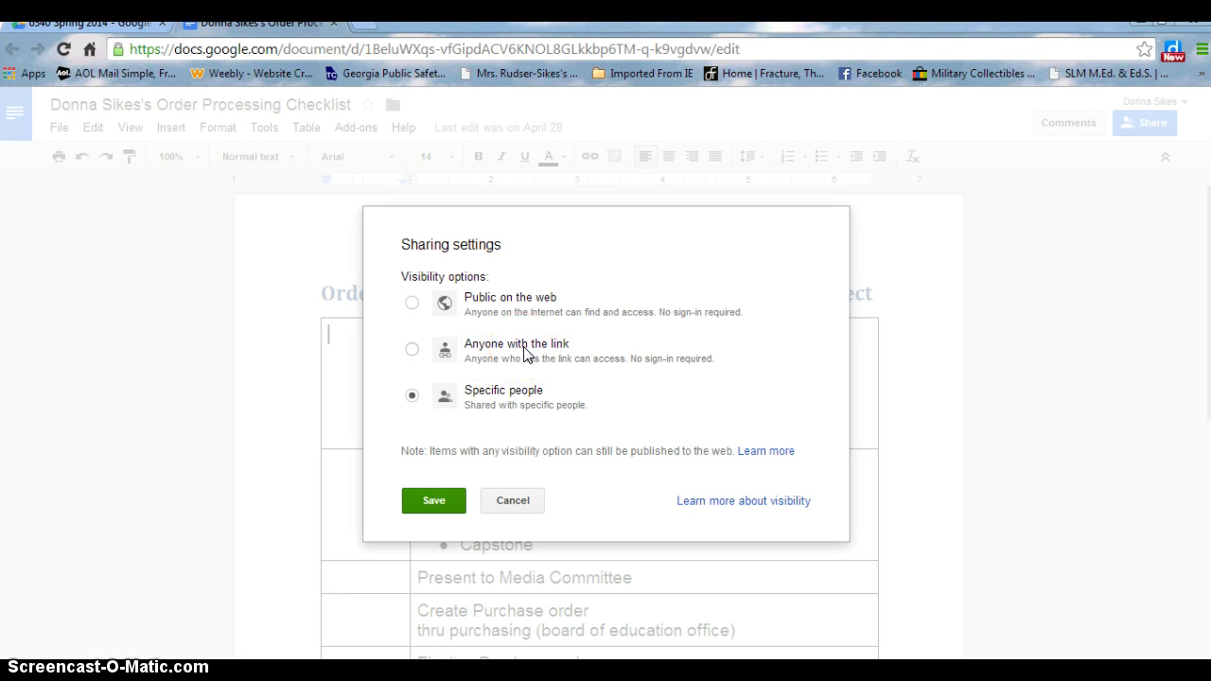
Step: Keep access at Specific people and add a collaborator as an invitee, leaving Can edit
{"action": "left_click", "coordinate": [489, 400]}
{"action": "left_click", "coordinate": [435, 498]}
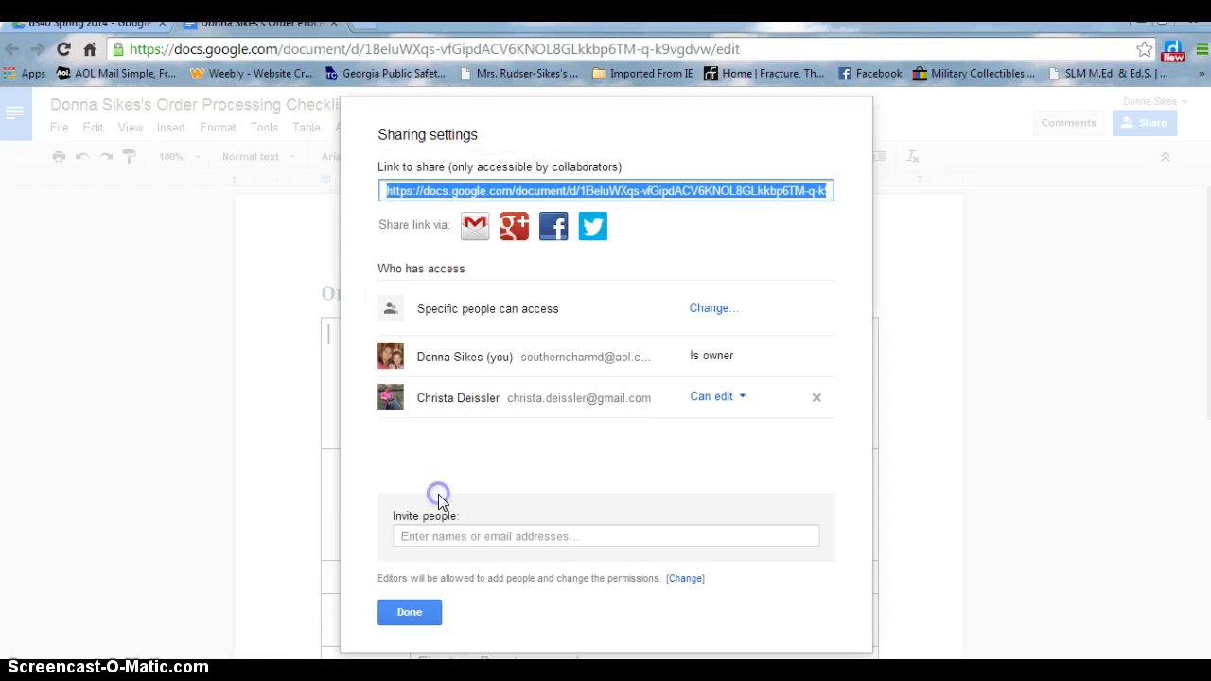
{"action": "left_click", "coordinate": [532, 535]}
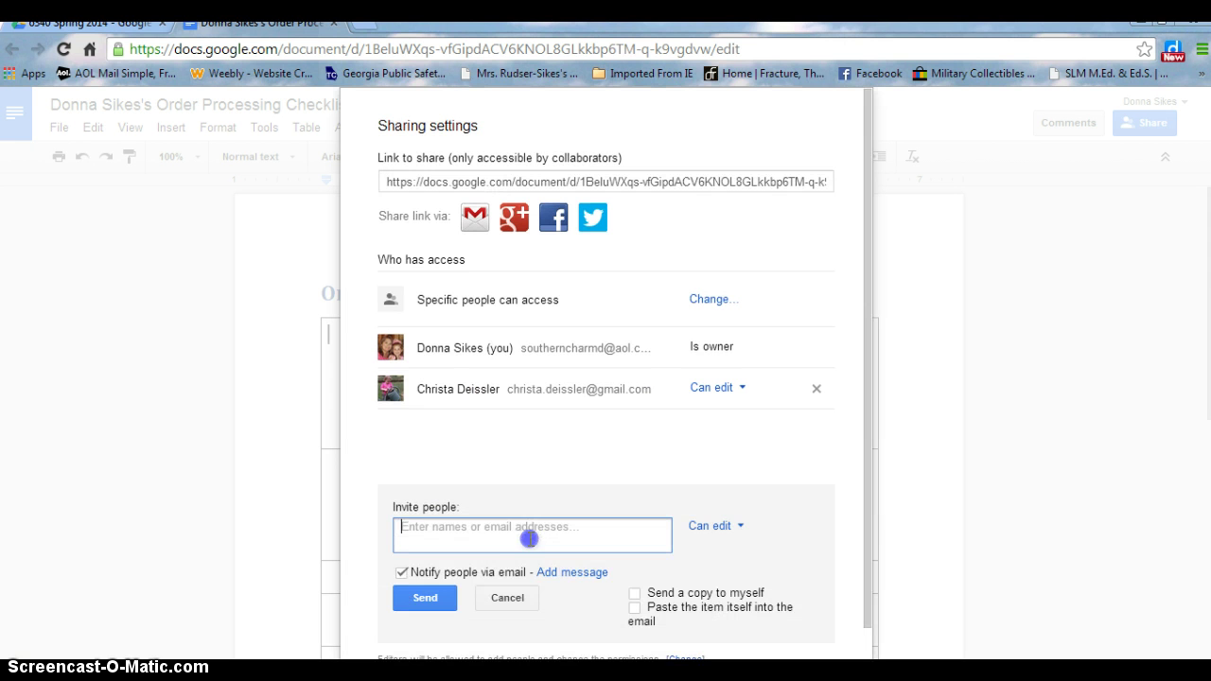
{"action": "type", "text": "christ"}
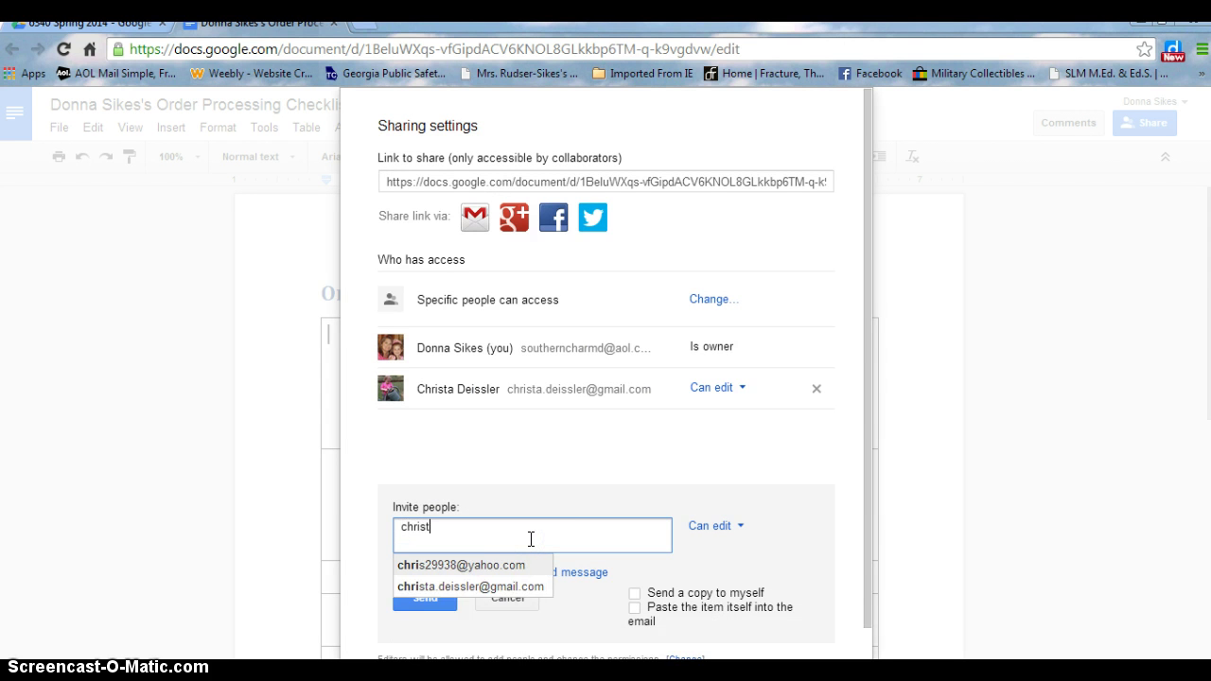
{"action": "type", "text": "a"}
{"action": "left_click", "coordinate": [514, 565]}
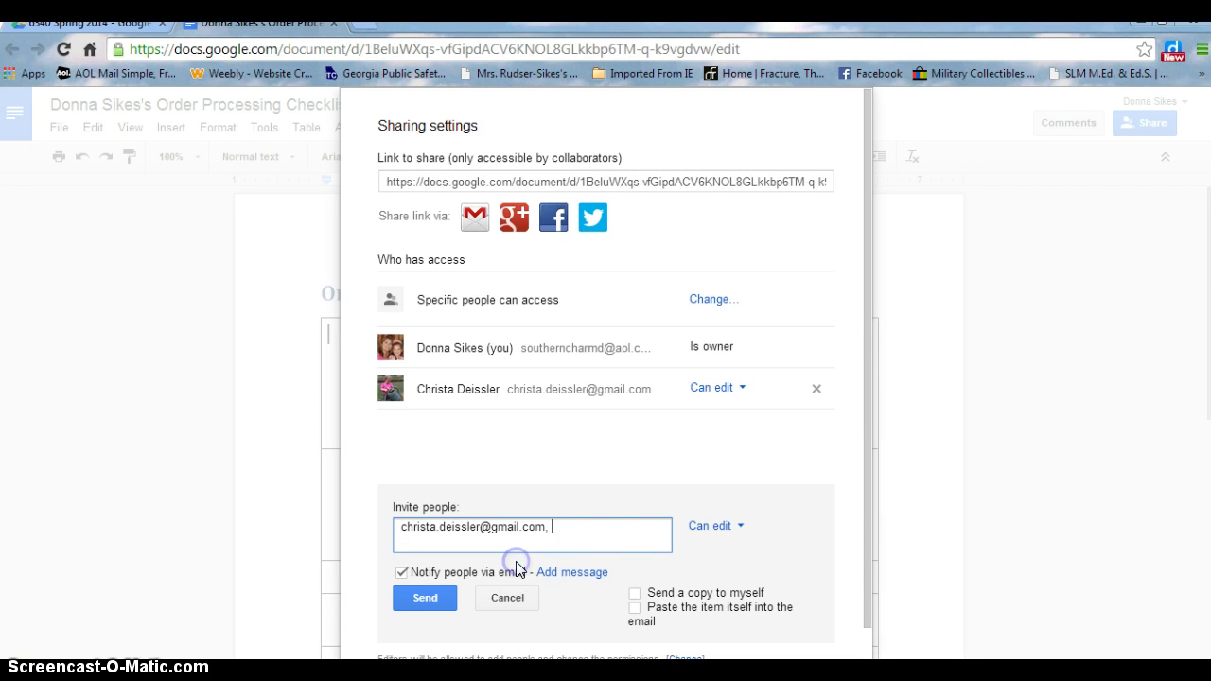
{"action": "left_click", "coordinate": [601, 527]}
{"action": "left_click", "coordinate": [604, 526]}
{"action": "left_click", "coordinate": [725, 526]}
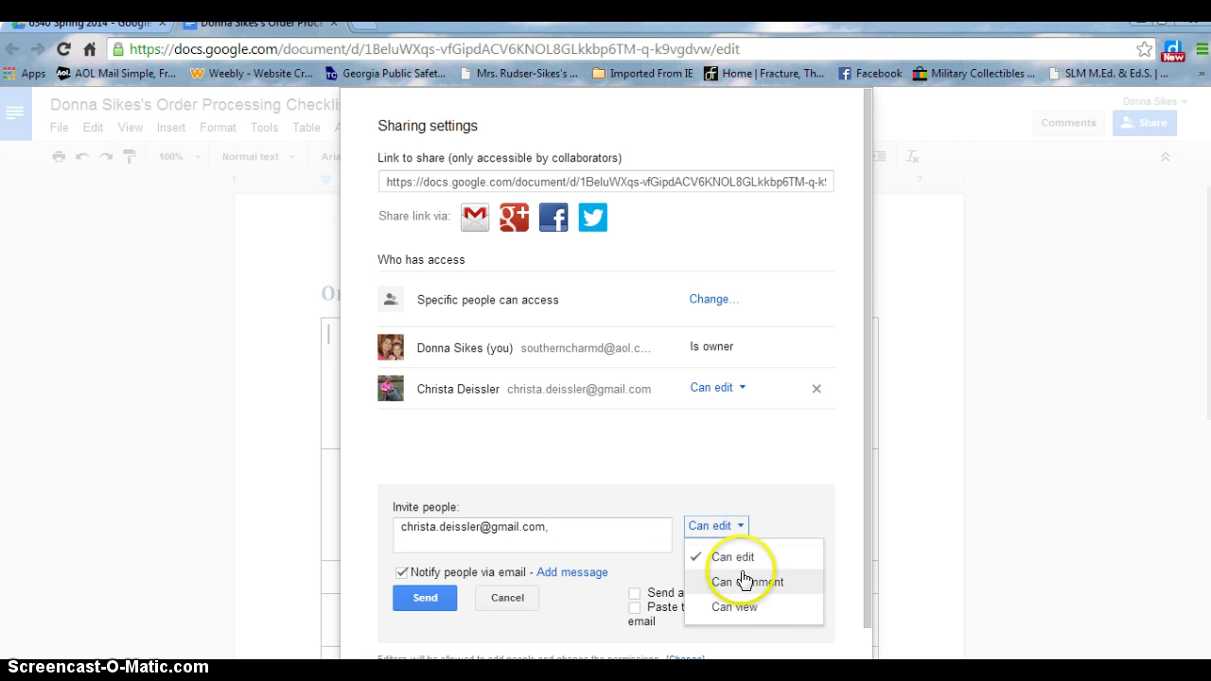
{"action": "left_click", "coordinate": [613, 470]}
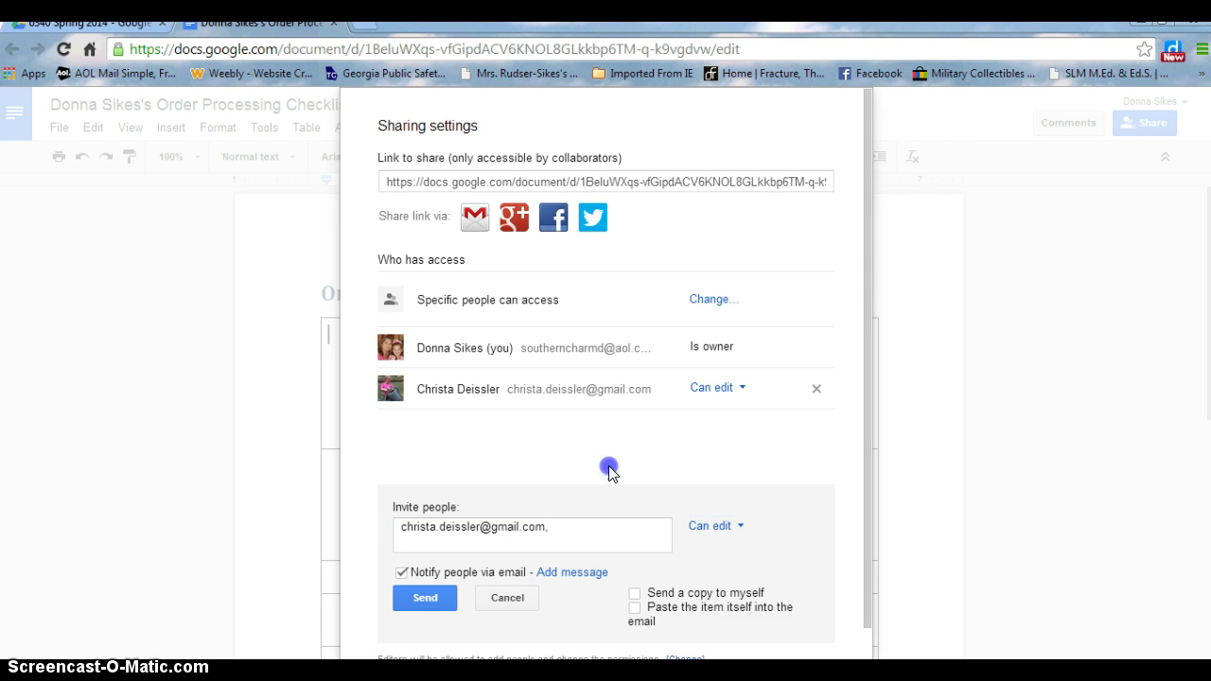
Step: Copy the document's share link and cancel the pending invitation
{"action": "left_click", "coordinate": [681, 182]}
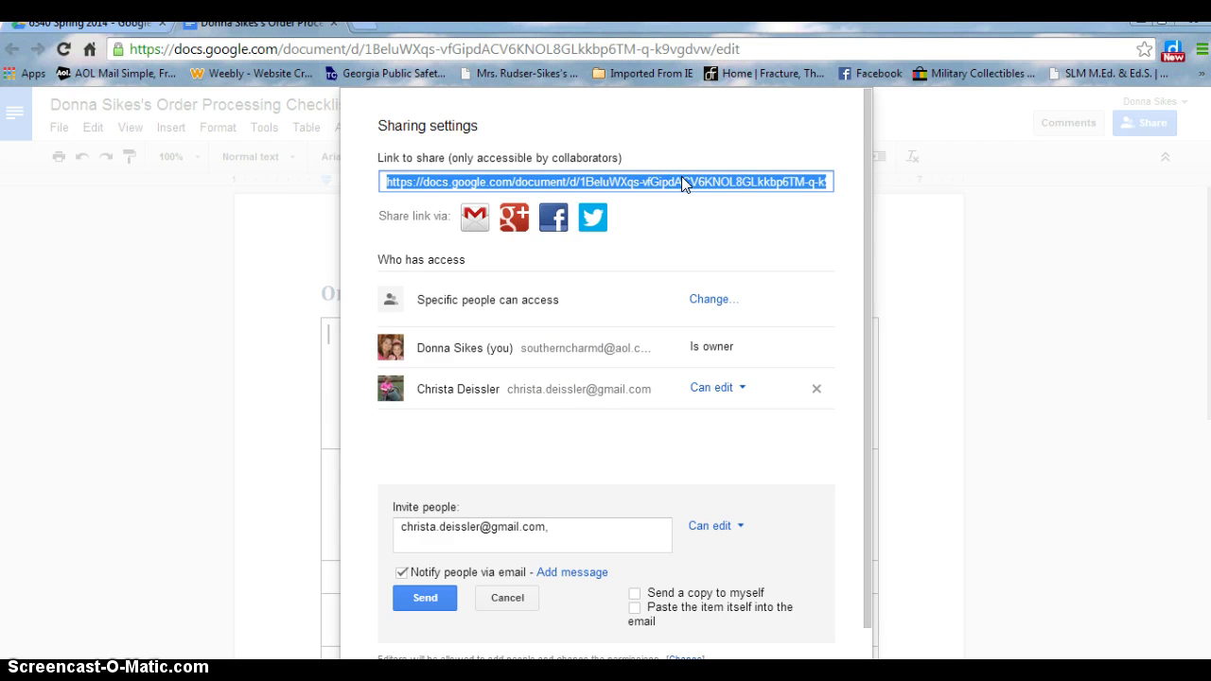
{"action": "right_click", "coordinate": [684, 182]}
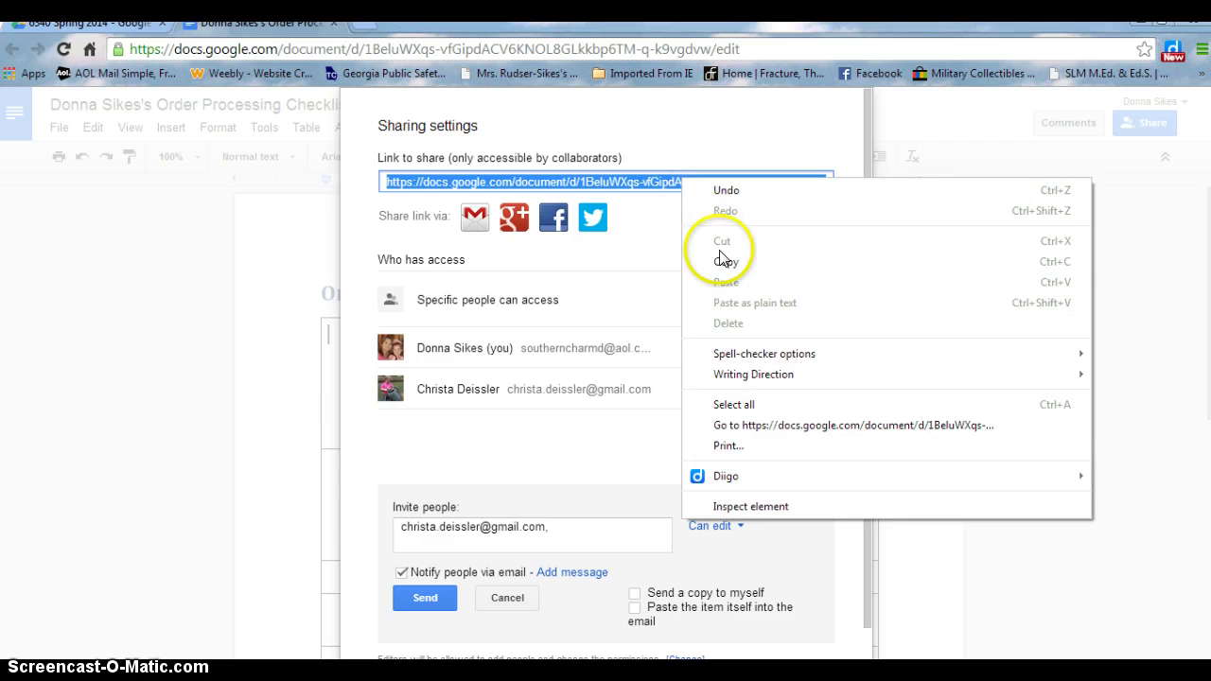
{"action": "left_click", "coordinate": [725, 262]}
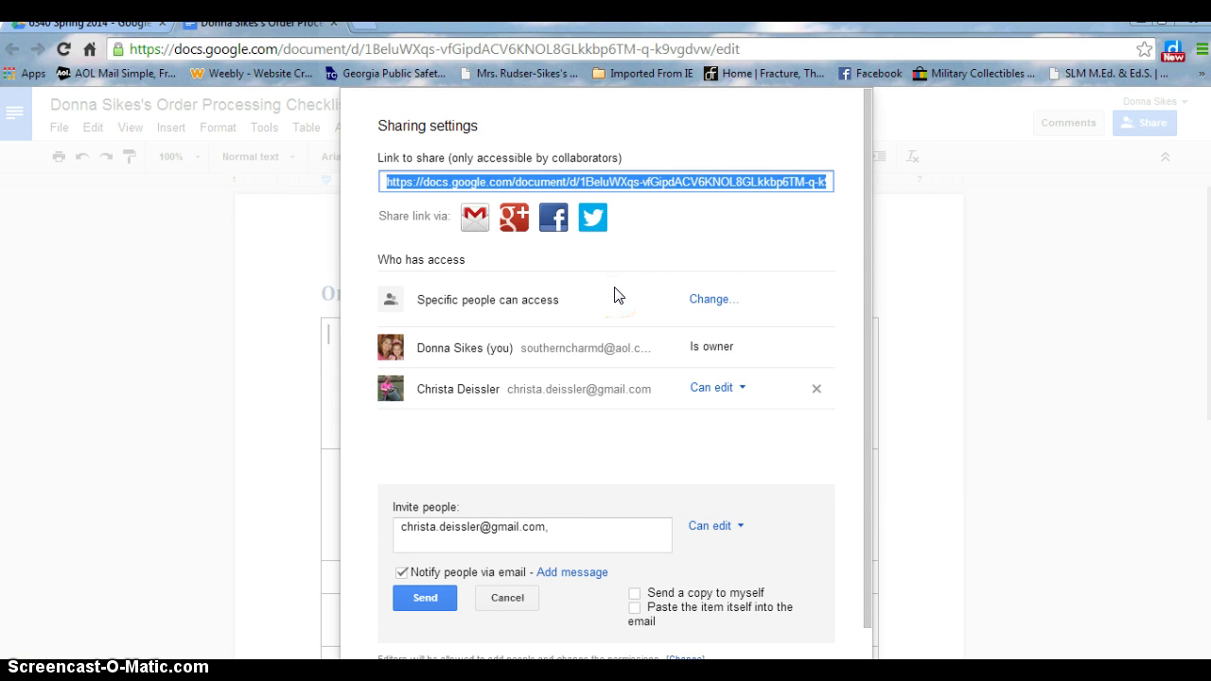
{"action": "left_click", "coordinate": [509, 606]}
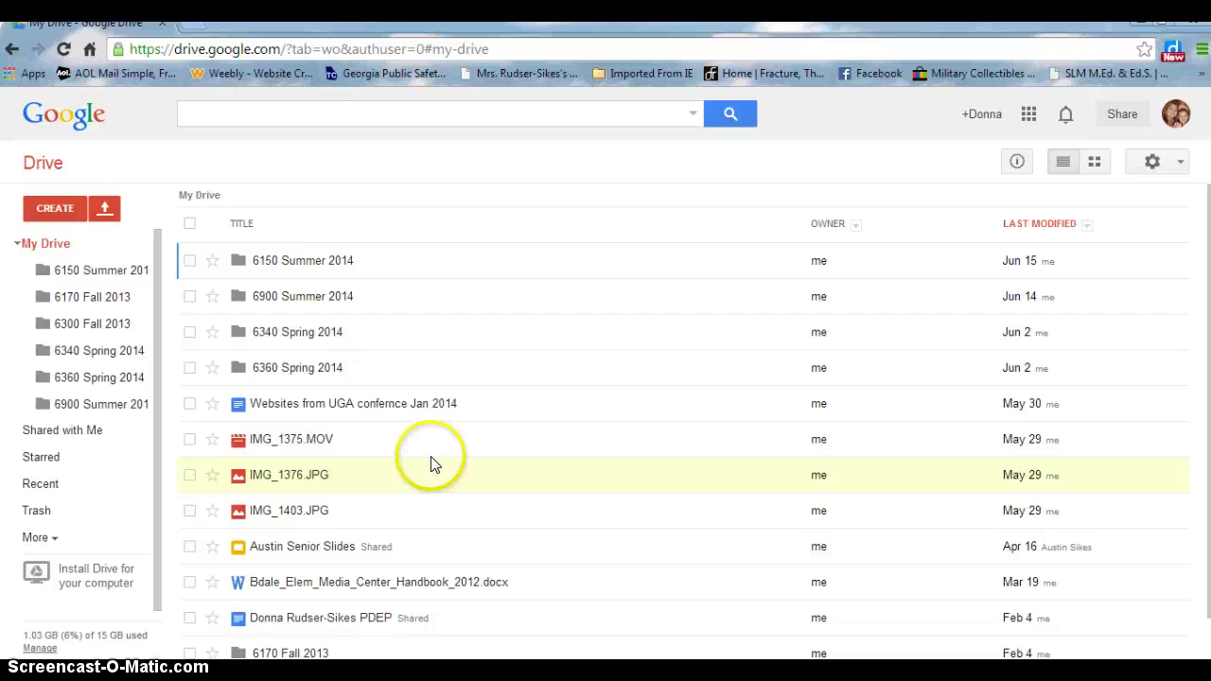
Step: Show the Shared with Me file list in Drive
{"action": "left_click", "coordinate": [71, 438]}
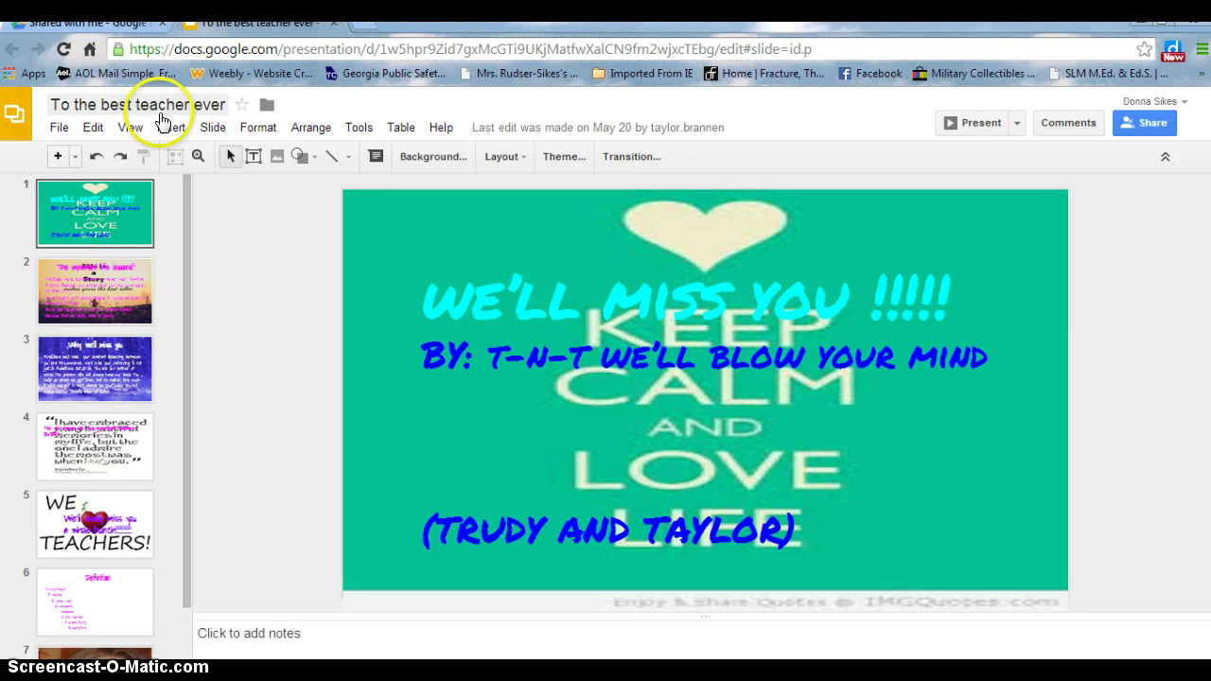
Step: Present the slideshow full screen via View > Present, then return to the Drive tab
{"action": "left_click", "coordinate": [131, 127]}
{"action": "left_click", "coordinate": [155, 157]}
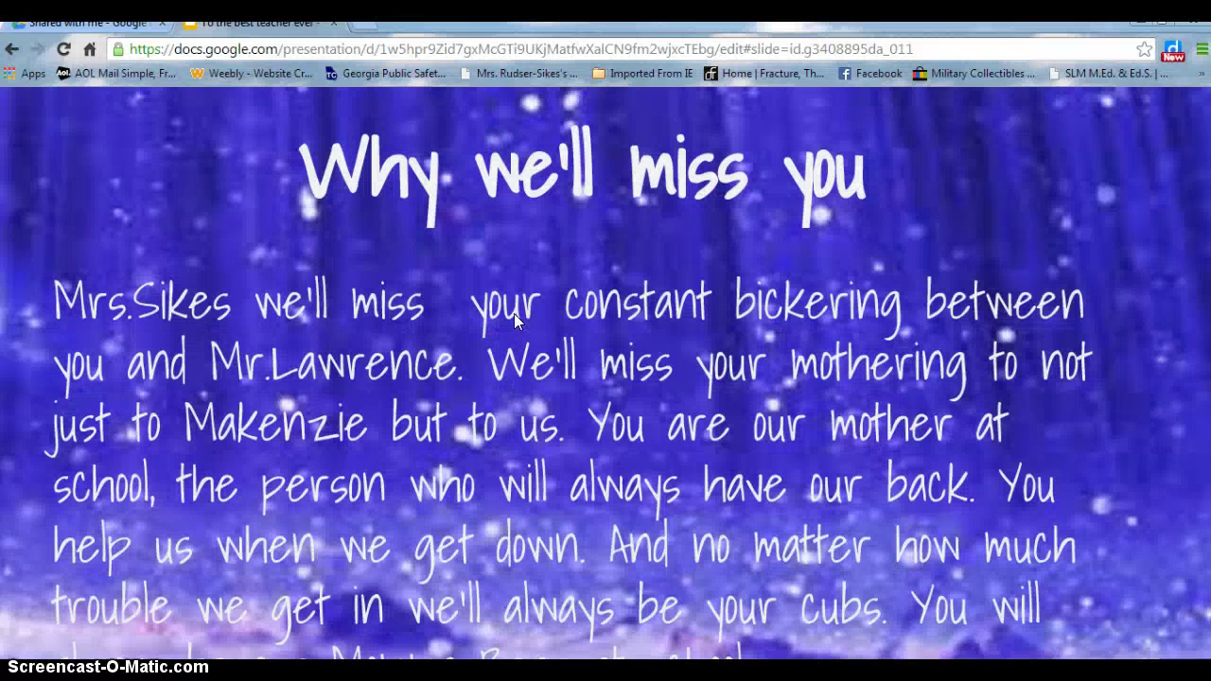
{"action": "left_click", "coordinate": [85, 22]}
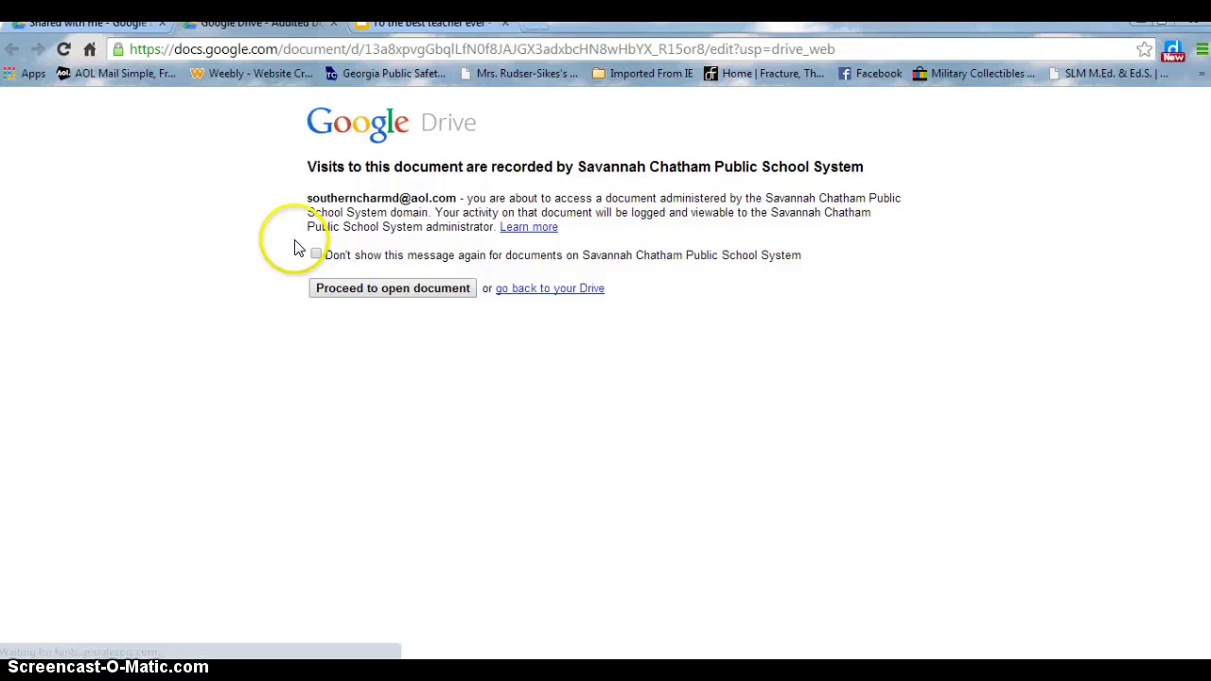
Step: Open the mr.lawrence letter, view its centering comment, then close the document
{"action": "left_click", "coordinate": [368, 293]}
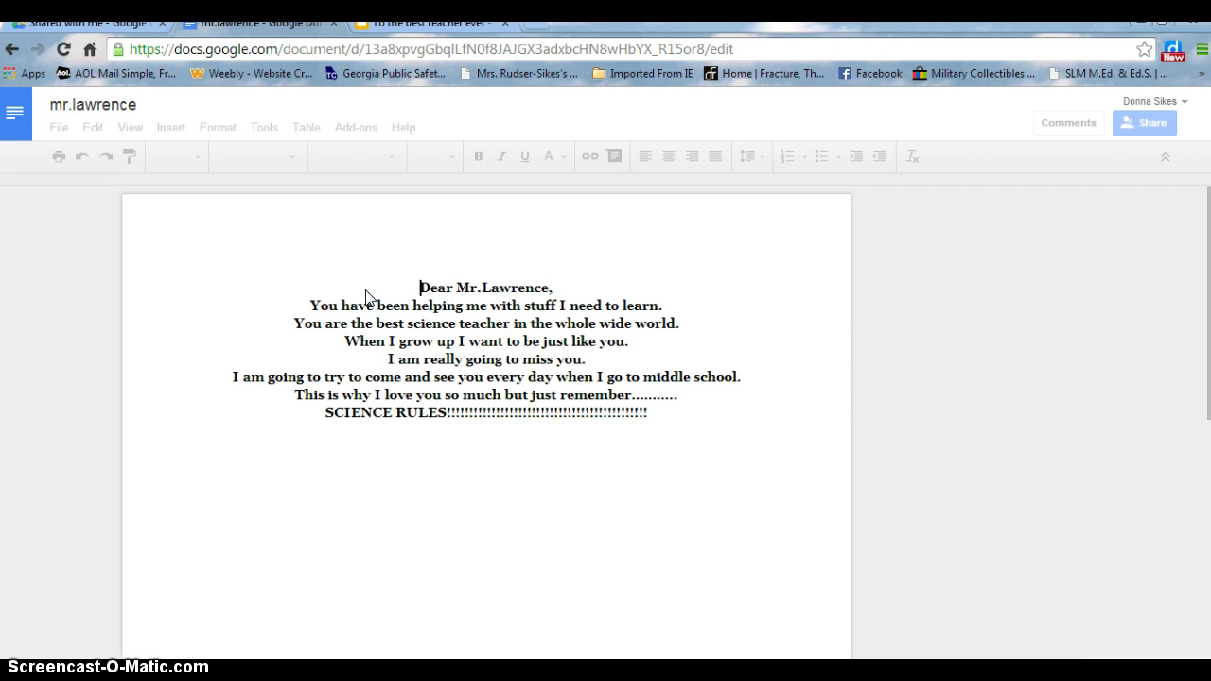
{"action": "left_click", "coordinate": [67, 628]}
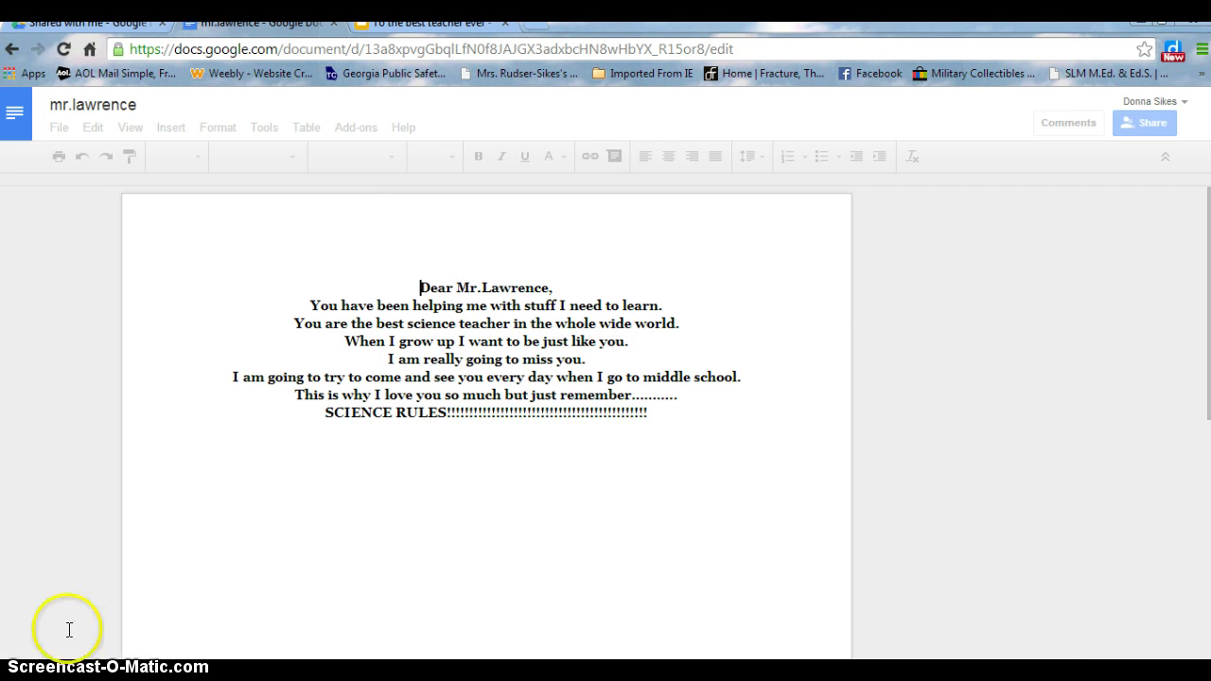
{"action": "left_click", "coordinate": [775, 355]}
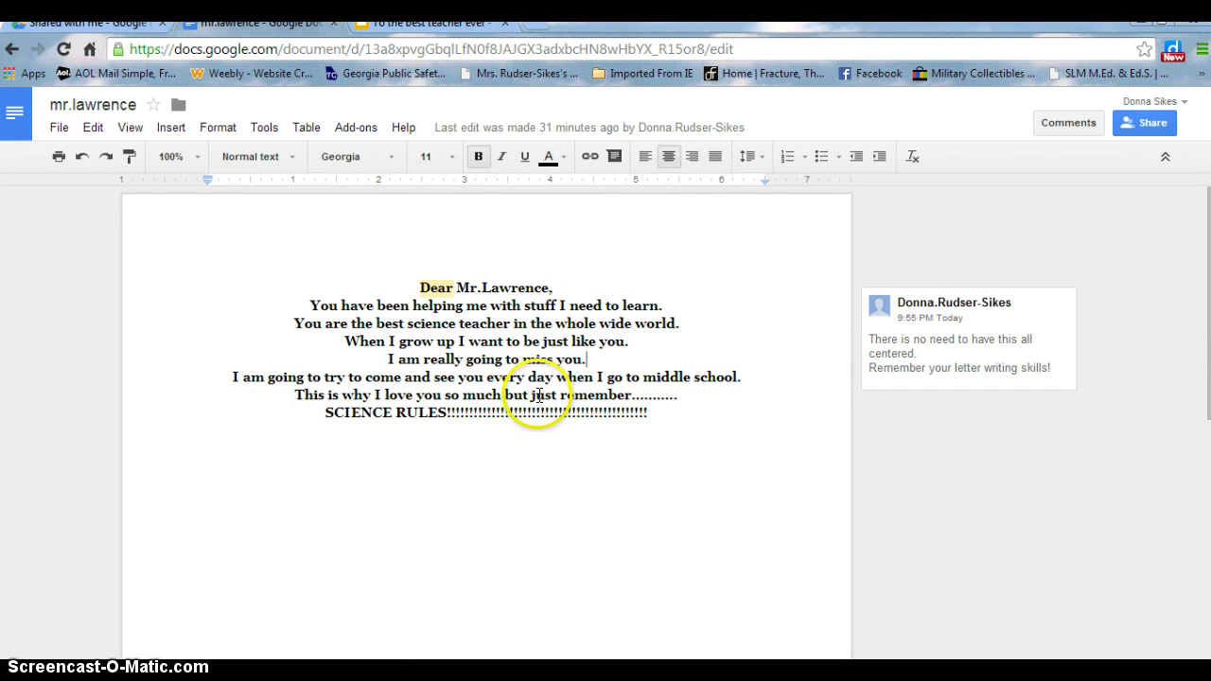
{"action": "left_click", "coordinate": [1073, 124]}
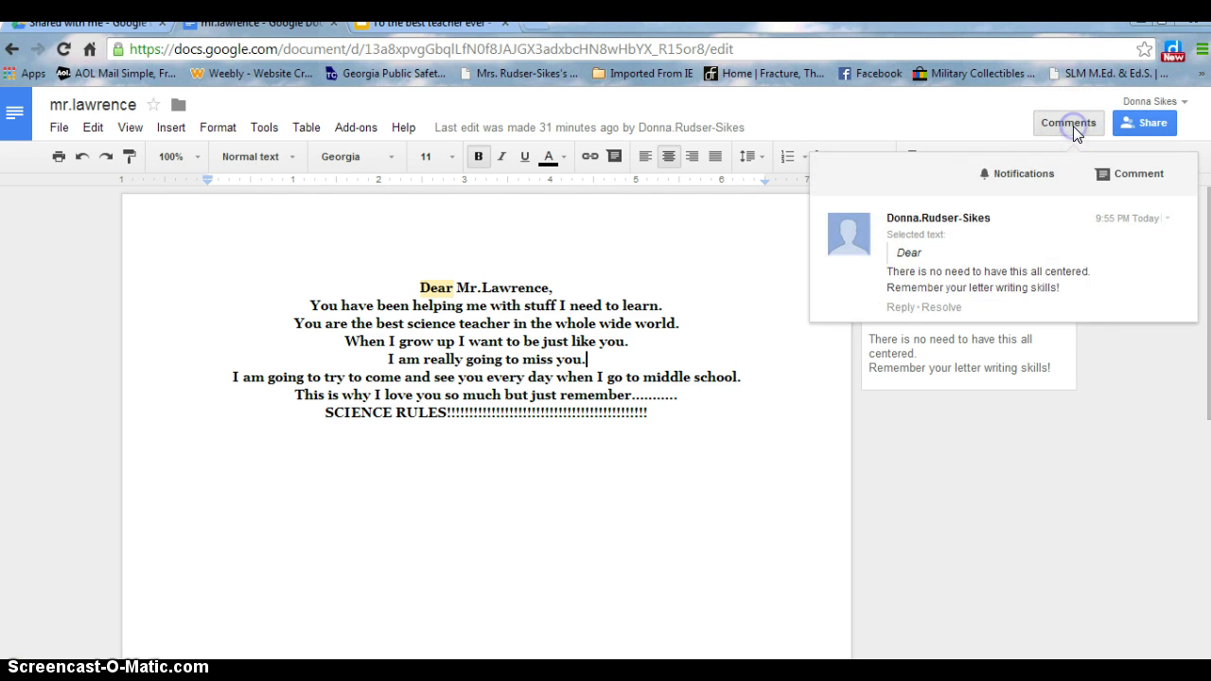
{"action": "left_click", "coordinate": [1073, 126]}
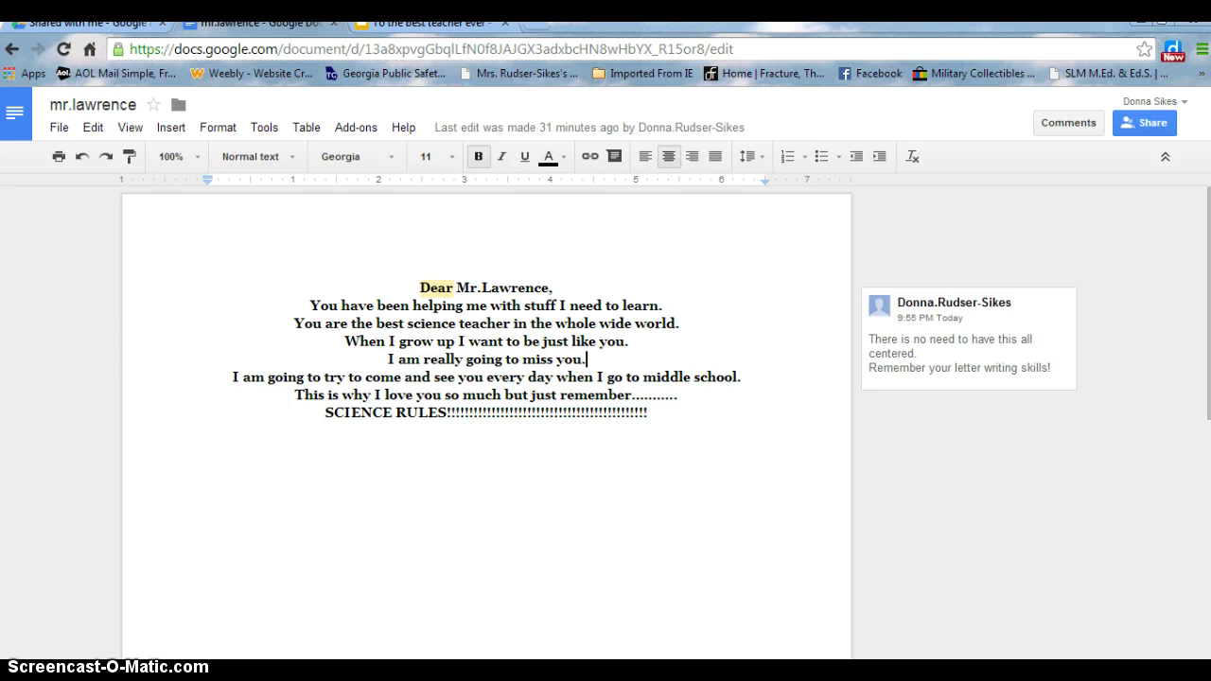
{"action": "left_click", "coordinate": [320, 535]}
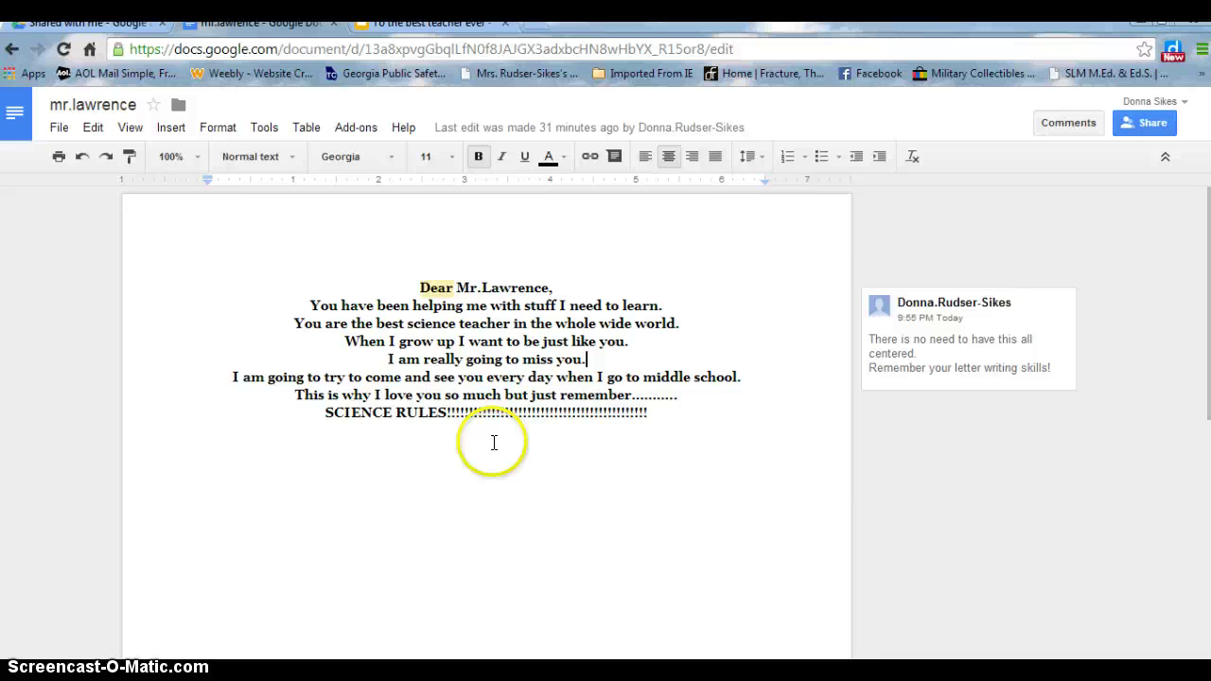
{"action": "left_click", "coordinate": [331, 23]}
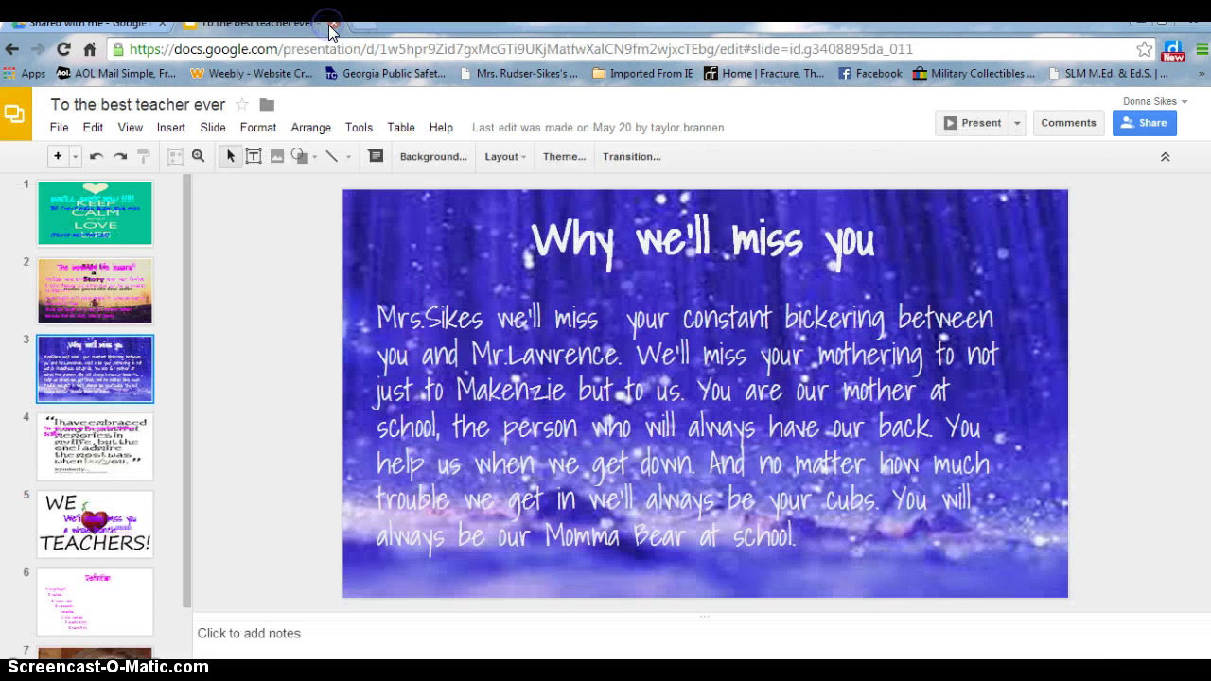
Step: Switch to the Shared with me - Google Drive browser tab
{"action": "left_click", "coordinate": [95, 22]}
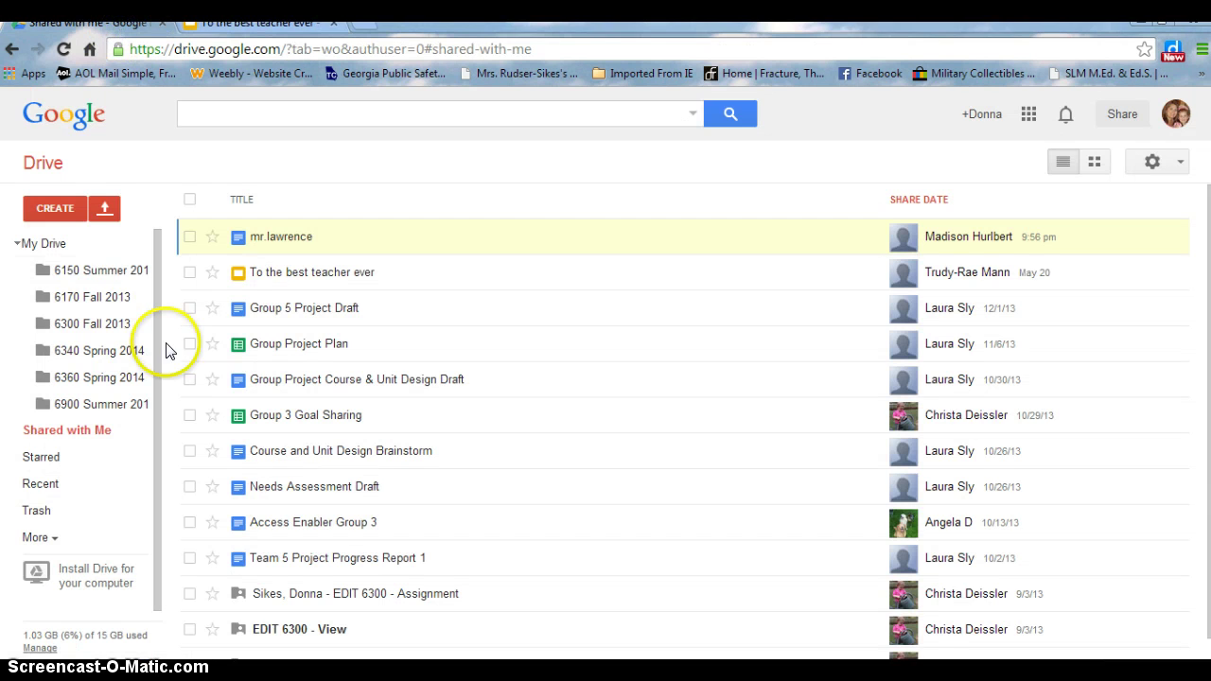